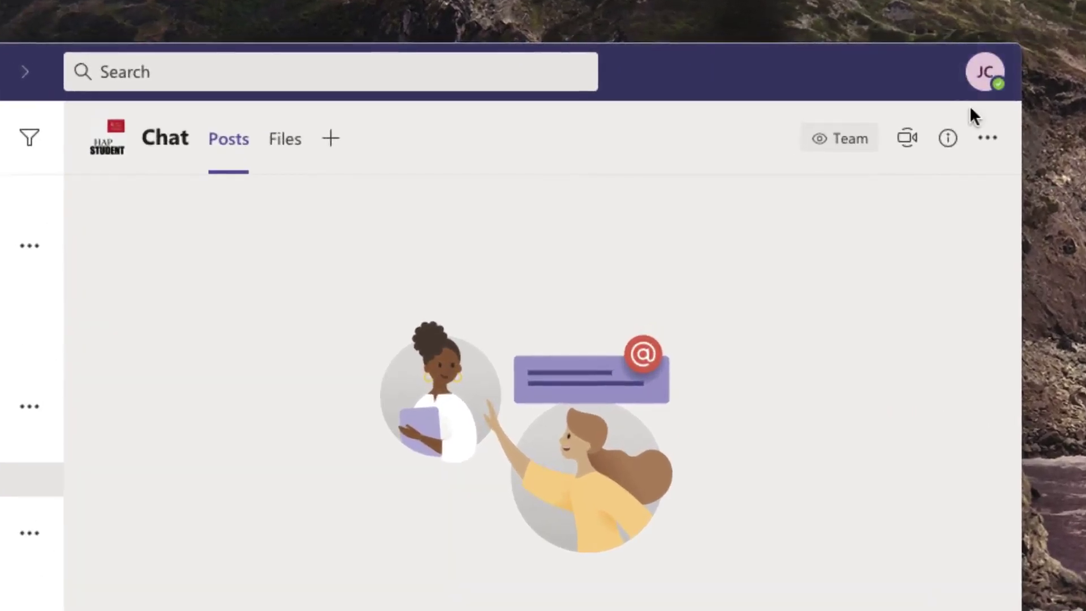
Upload JC.jpg from the Portraits and ID folder via the avatar's Change picture option
{"action": "left_click", "coordinate": [986, 79]}
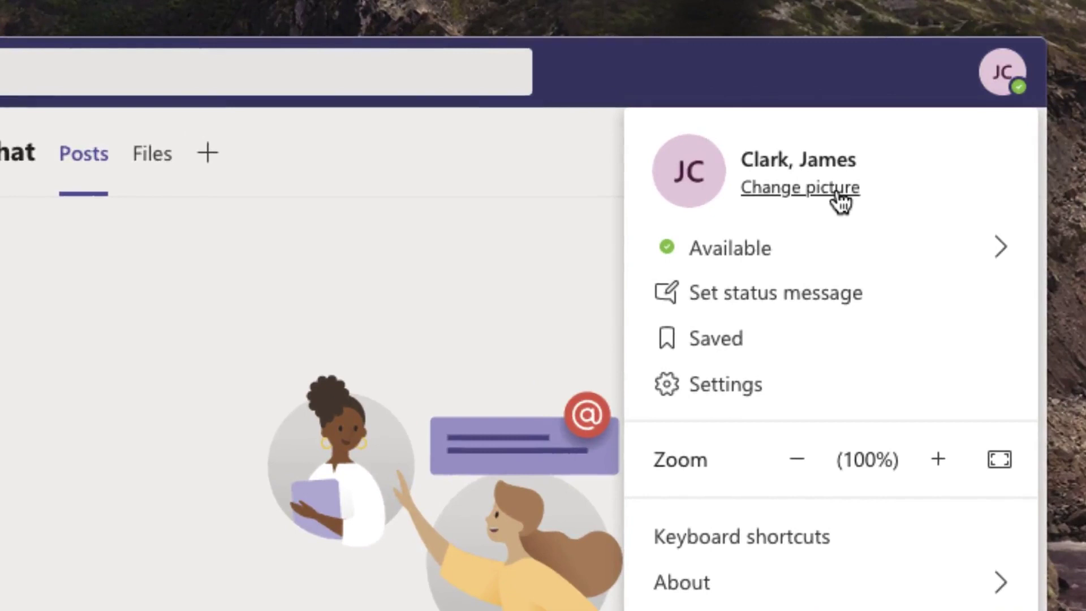
{"action": "left_click", "coordinate": [840, 201]}
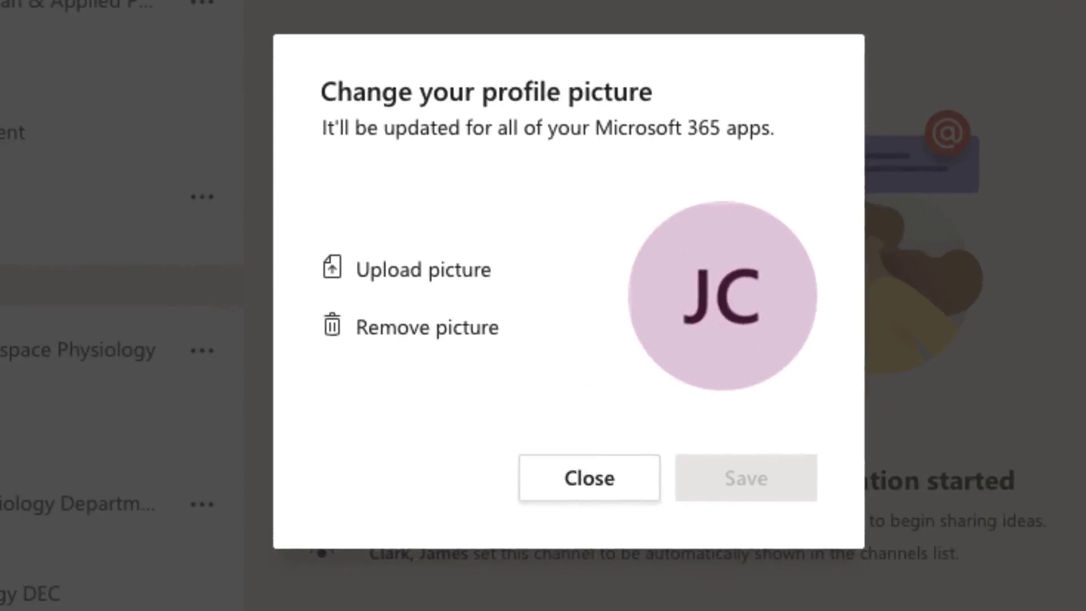
{"action": "left_click", "coordinate": [446, 269]}
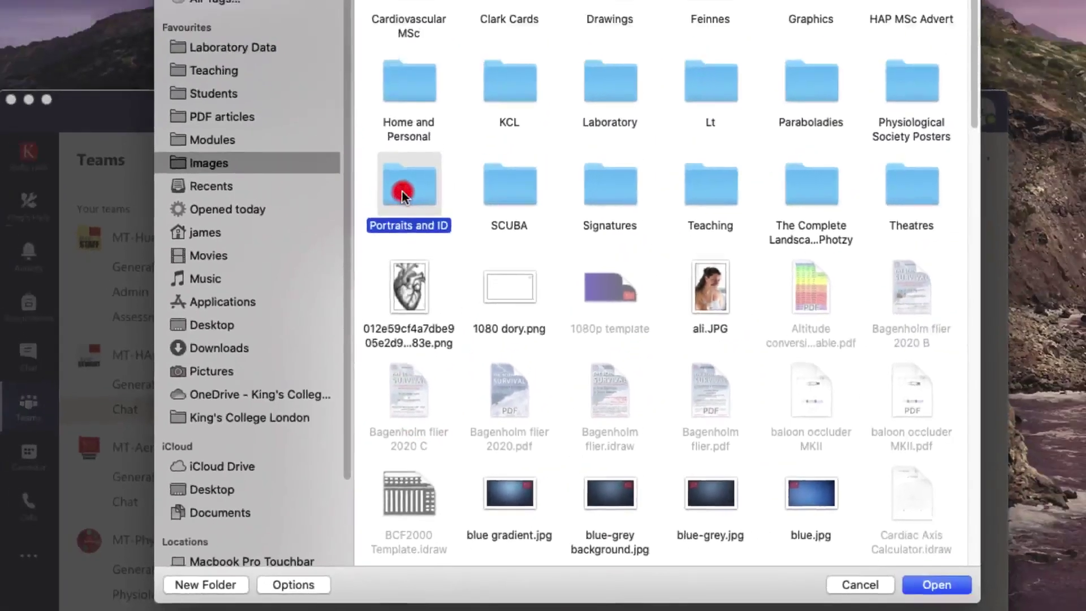
{"action": "double_click", "coordinate": [408, 189]}
{"action": "left_click", "coordinate": [843, 159]}
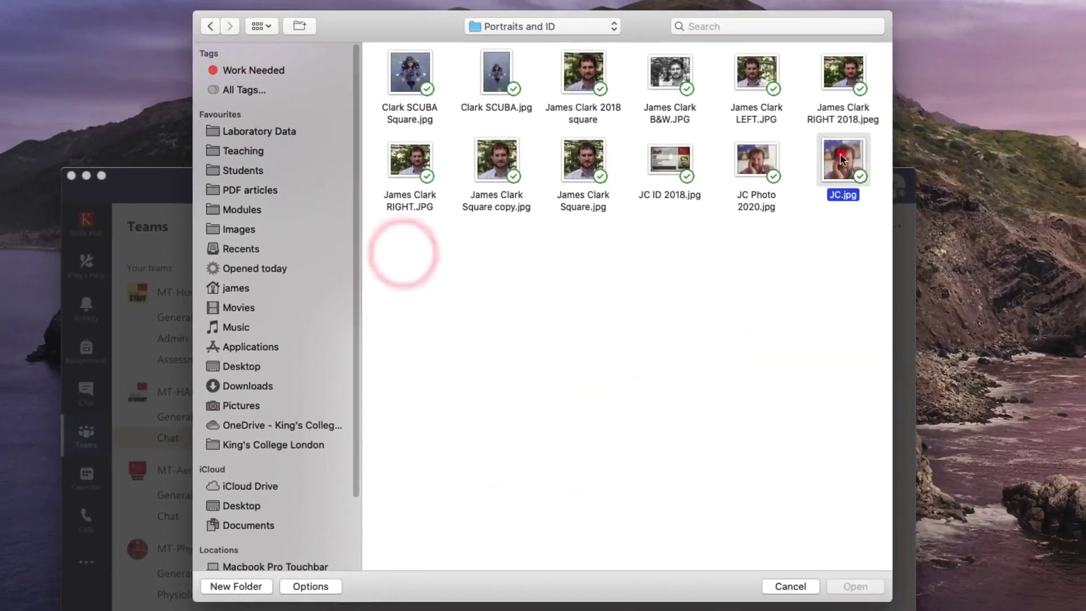
{"action": "left_click", "coordinate": [855, 586]}
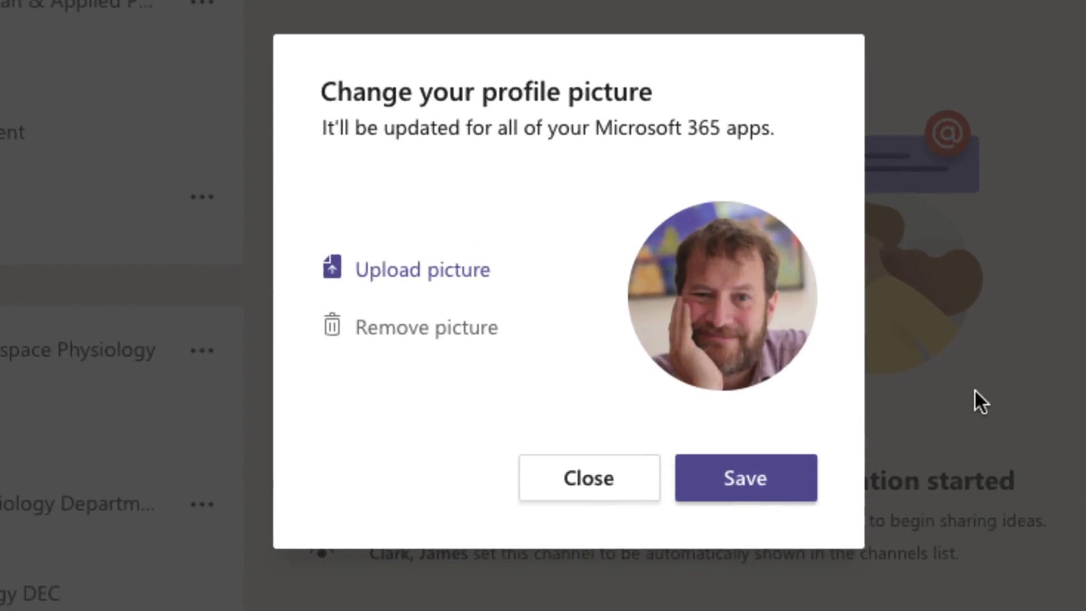
Save the uploaded JC.jpg photo as the profile picture and close the dialog
{"action": "left_click", "coordinate": [744, 297]}
{"action": "left_click", "coordinate": [759, 479]}
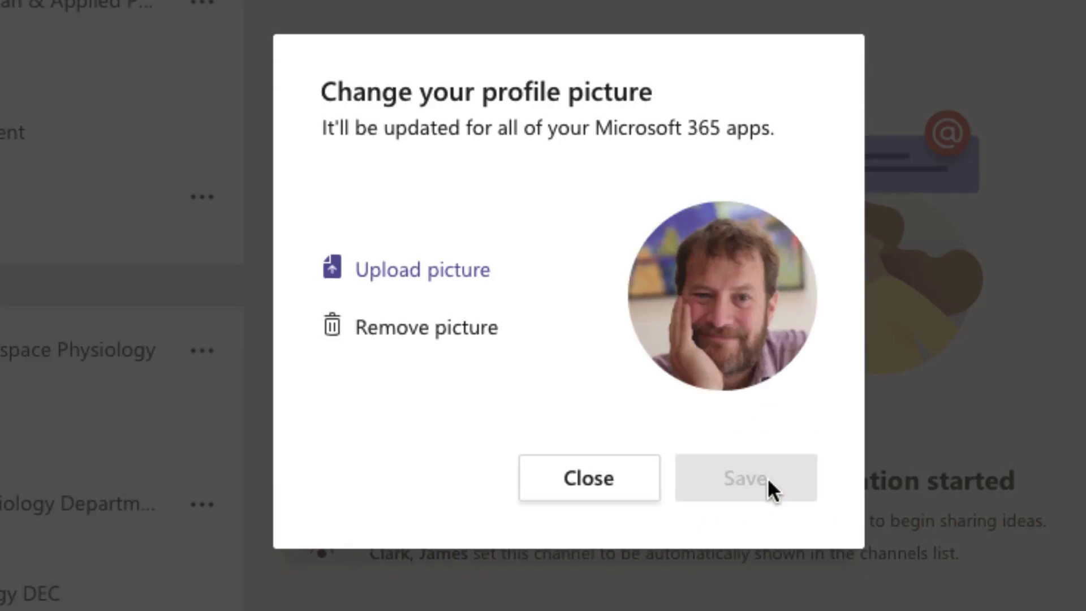
{"action": "left_click", "coordinate": [585, 479]}
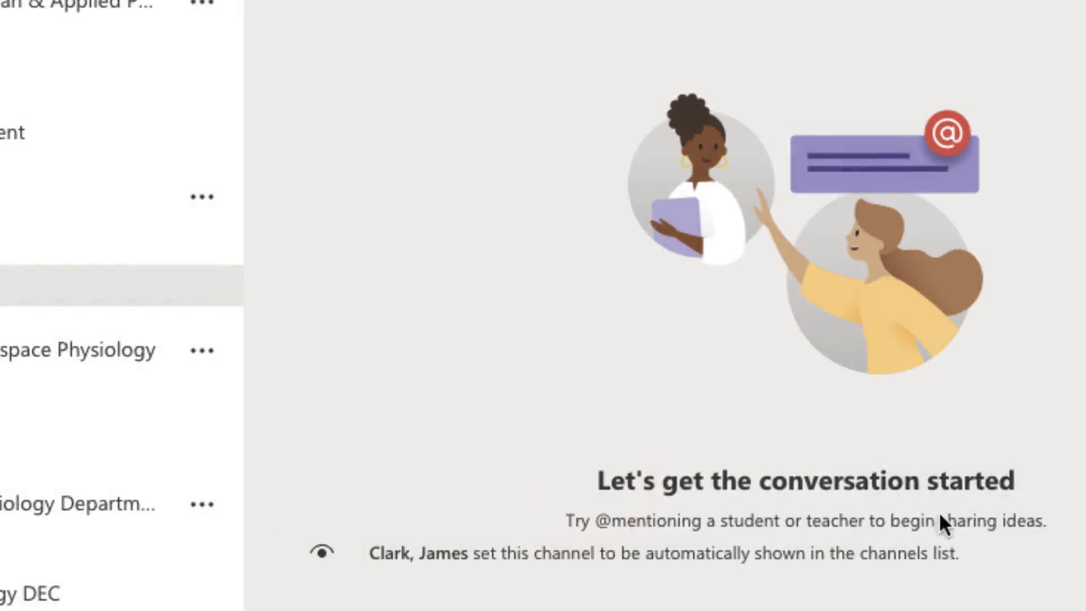